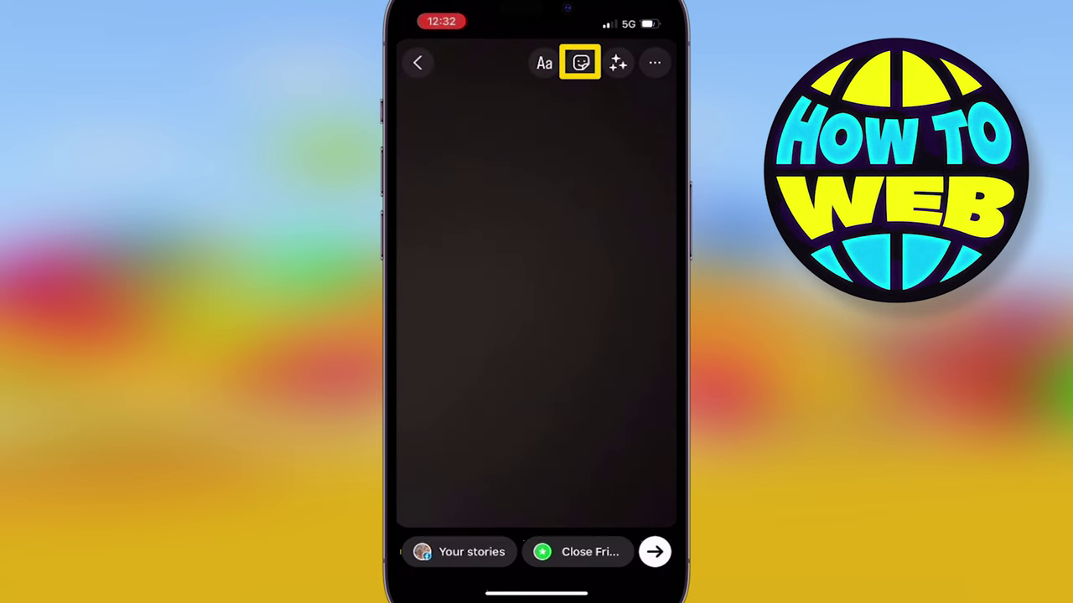
Add the Antigua camera-roll photo as a sticker in the story's top-left corner
{"action": "left_click", "coordinate": [581, 63]}
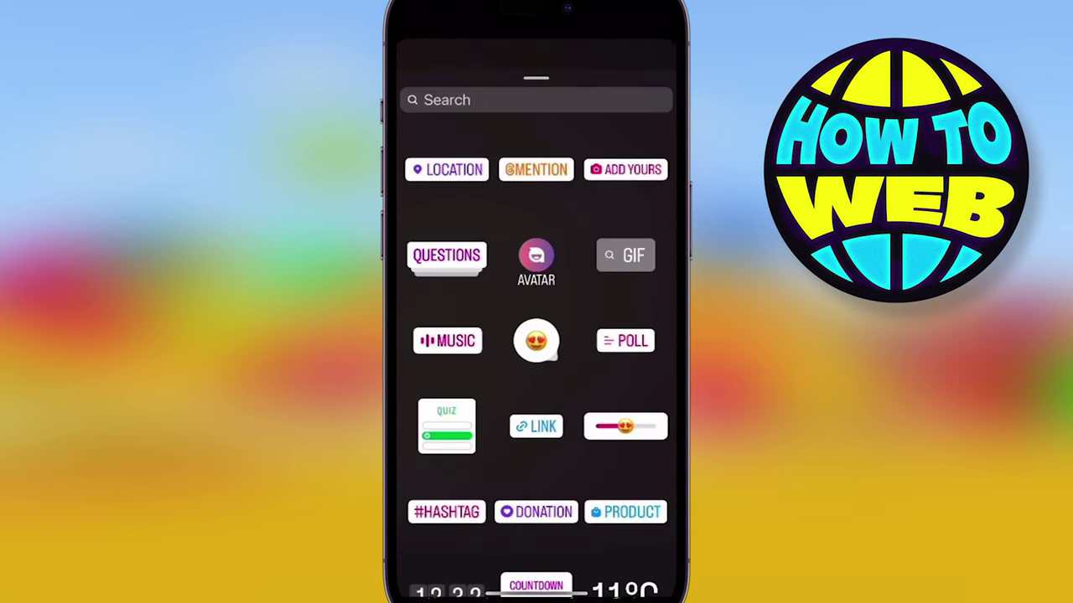
{"action": "scroll", "coordinate": [536, 360], "scroll_direction": "down", "scroll_amount": 5}
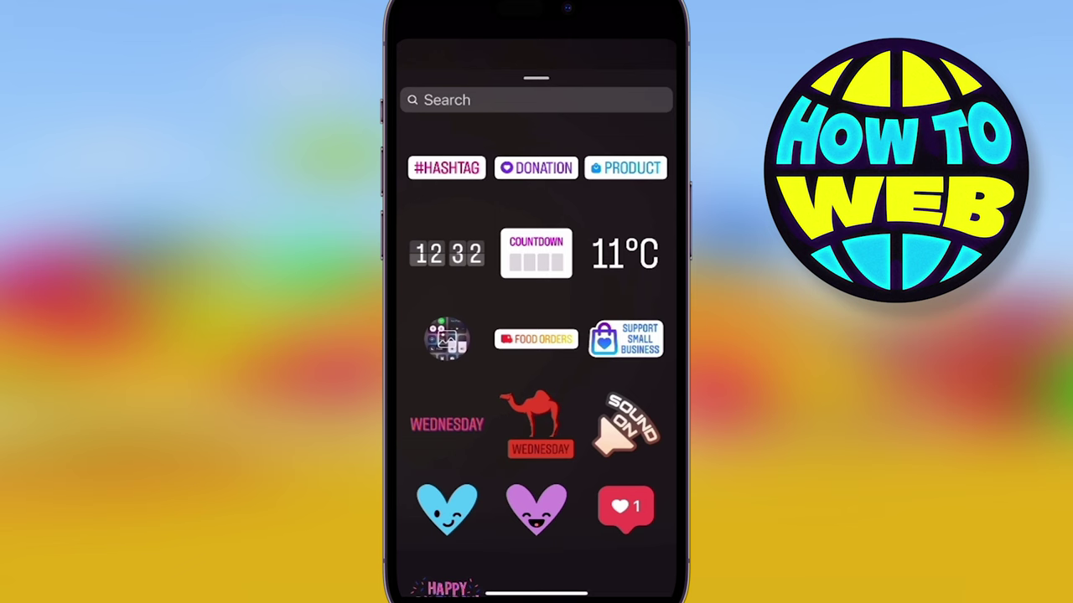
{"action": "left_click", "coordinate": [447, 338]}
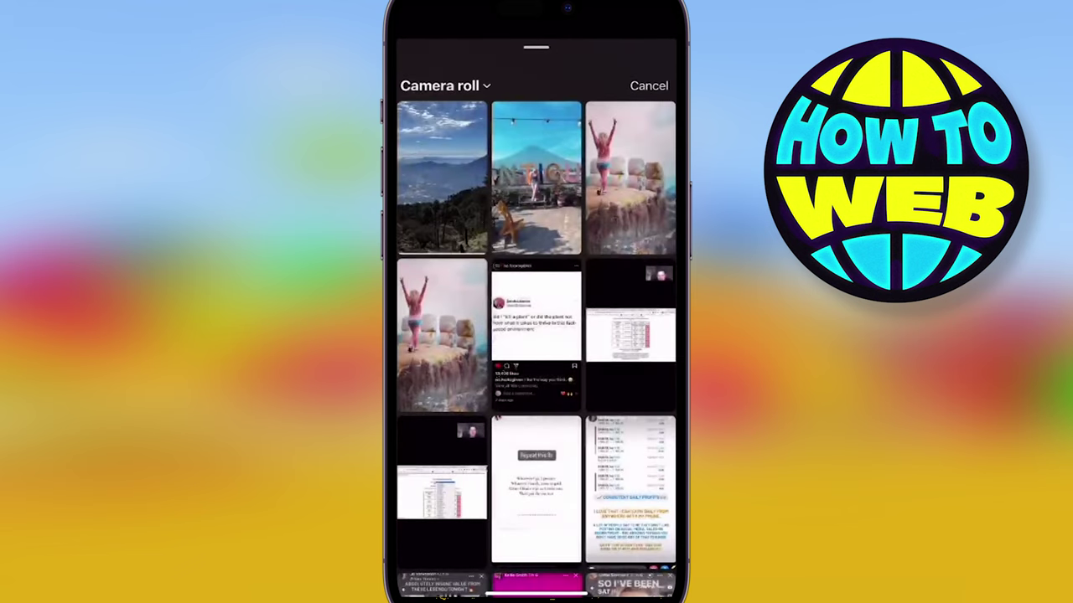
{"action": "left_click", "coordinate": [536, 177]}
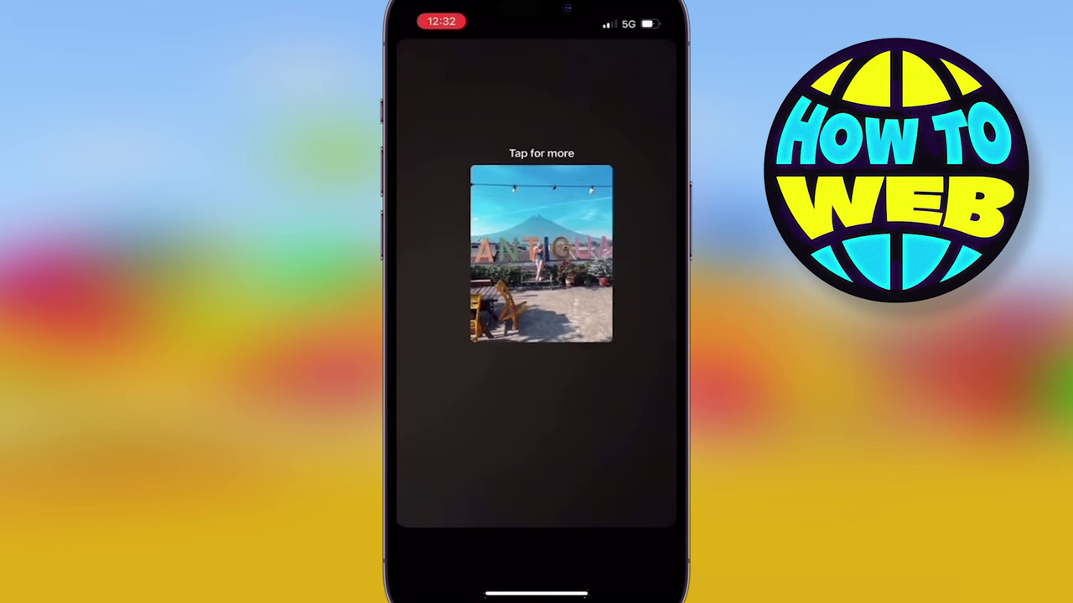
{"action": "mouse_move", "coordinate": [536, 335]}
{"action": "left_mouse_down"}
{"action": "mouse_move", "coordinate": [490, 134]}
{"action": "mouse_move", "coordinate": [464, 144]}
{"action": "left_mouse_up"}
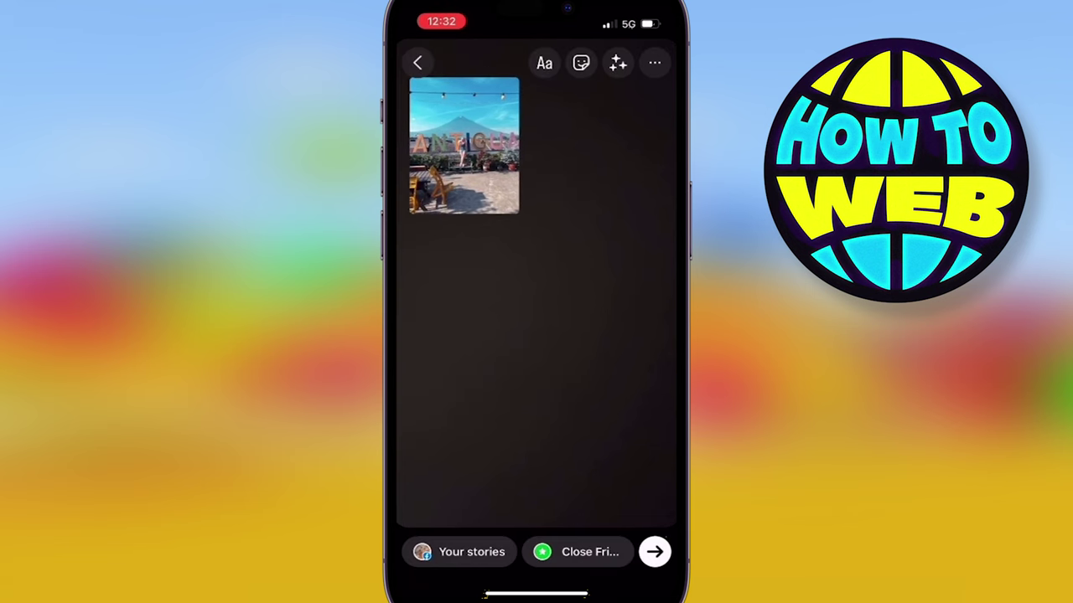
Add the mountain landscape photo as a second sticker and start a text box
{"action": "left_click_drag", "start_coordinate": [537, 461], "coordinate": [536, 209]}
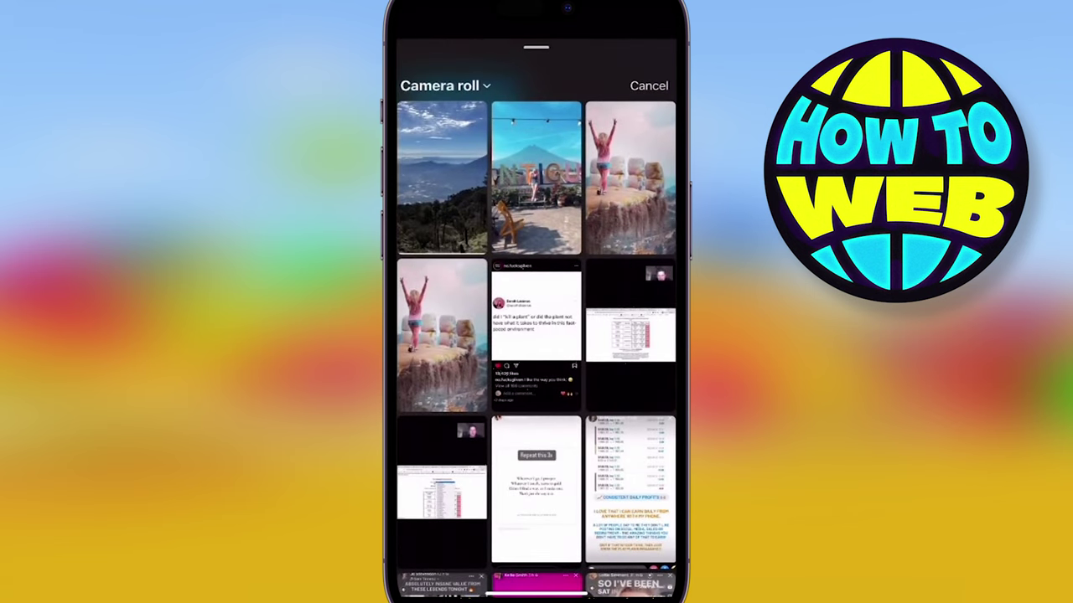
{"action": "left_click", "coordinate": [442, 177]}
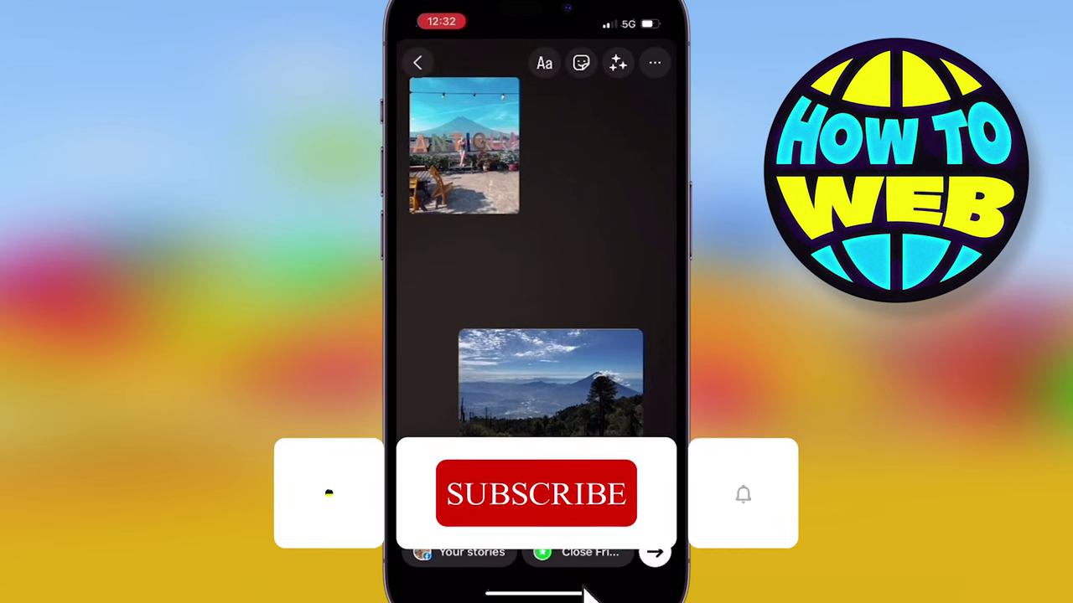
{"action": "left_click", "coordinate": [544, 63]}
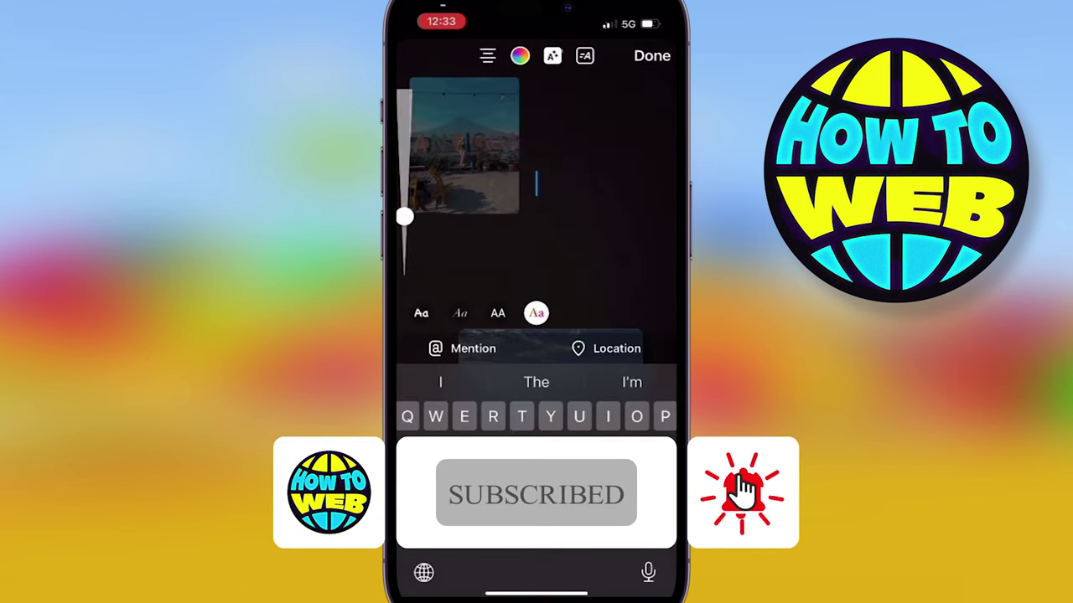
{"action": "type", "text": "Dghv"}
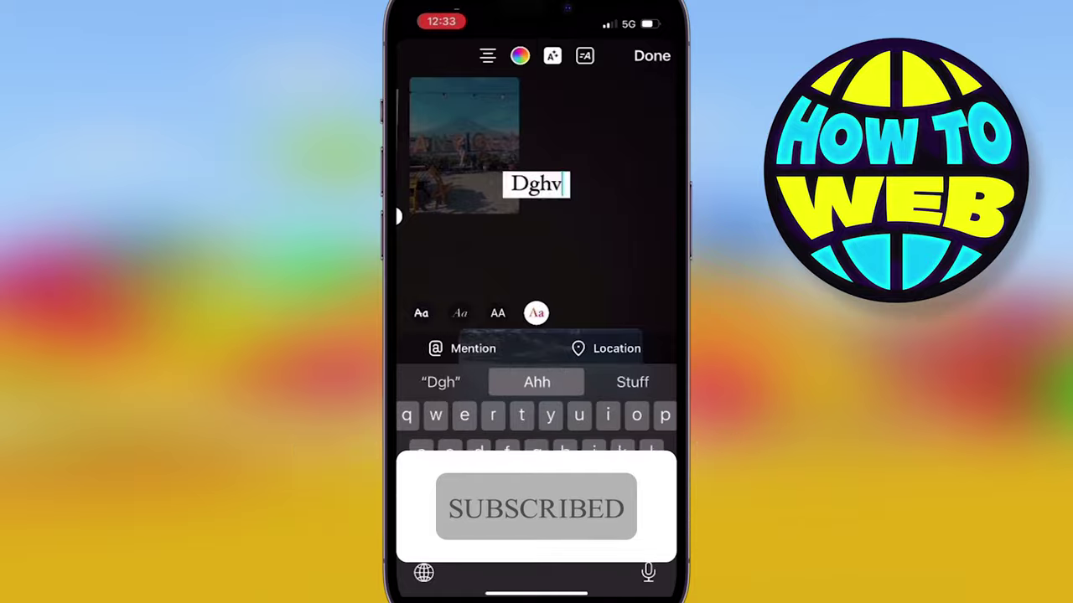